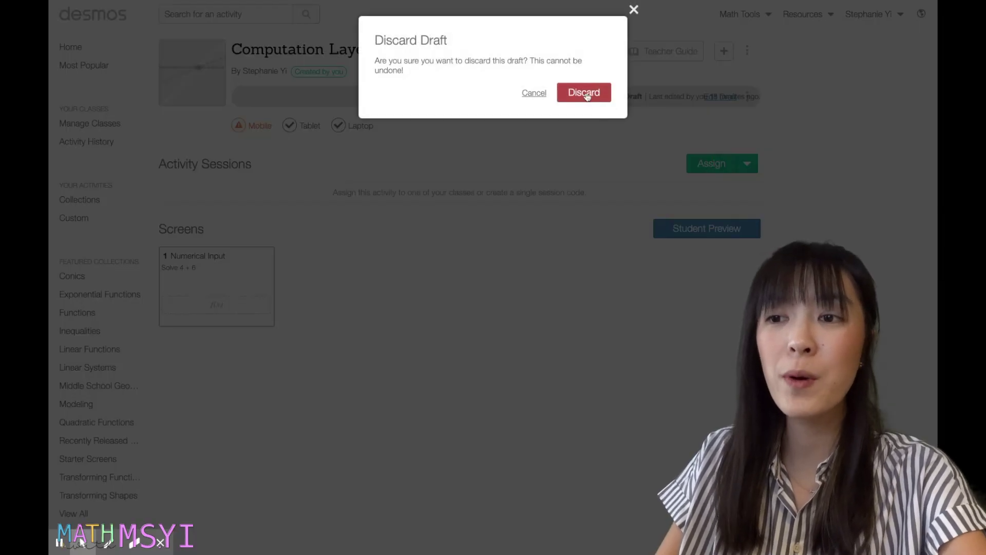
- Discard the unsaved draft of the Computation Layer: Numerical Input activity
left_click(586, 93)
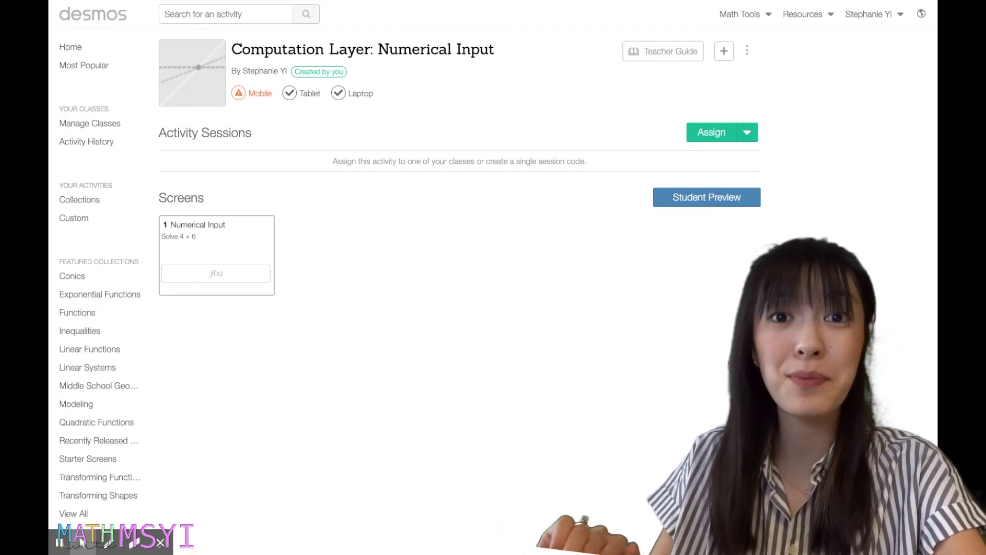
- Choose Edit your activity from the Numerical Input activity's three-dot menu
left_click(748, 50)
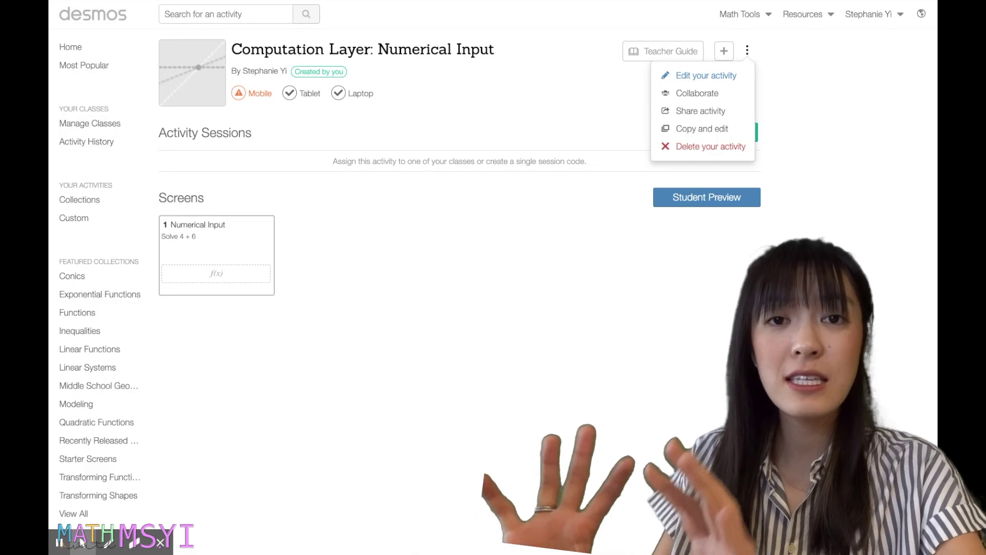
left_click(748, 50)
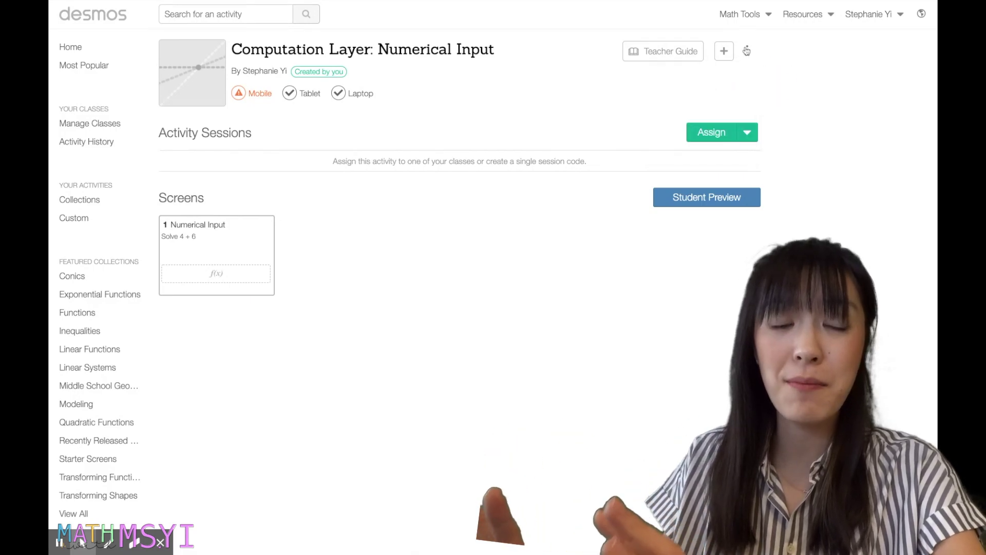
left_click(748, 50)
left_click(734, 75)
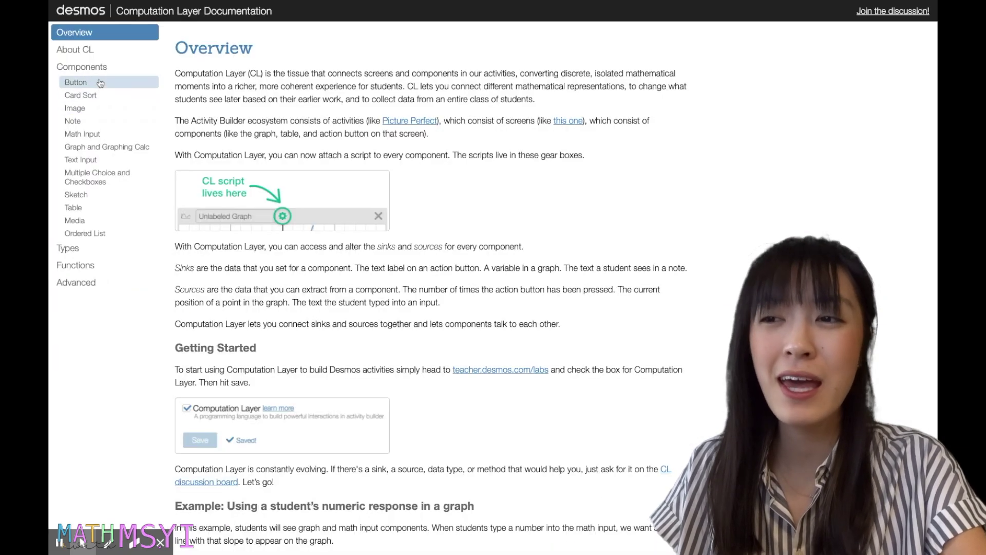
- Browse the Button, Card Sort, Image, Math Input, Graph and Text Input component references
left_click(101, 81)
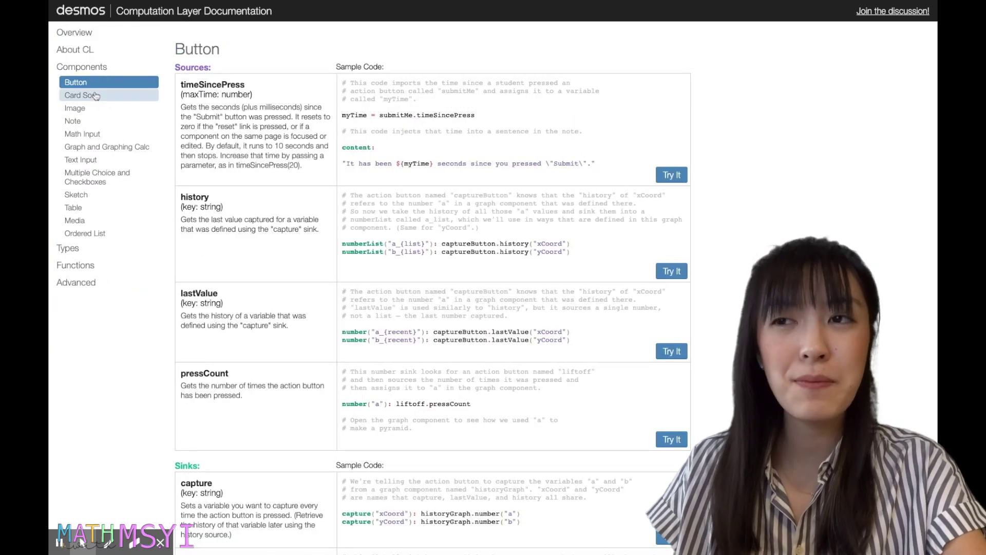
left_click(94, 96)
left_click(95, 111)
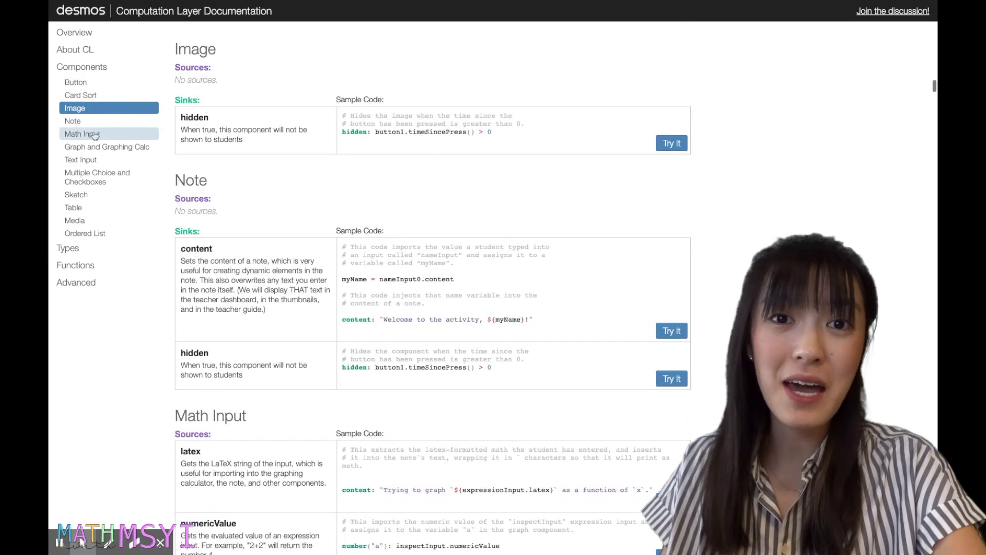
left_click(95, 136)
left_click(99, 149)
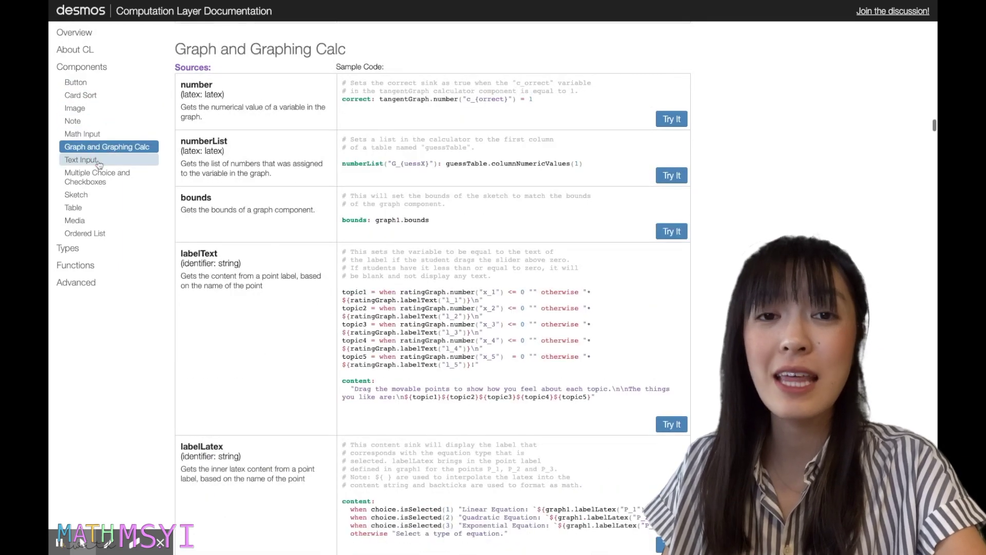
left_click(100, 162)
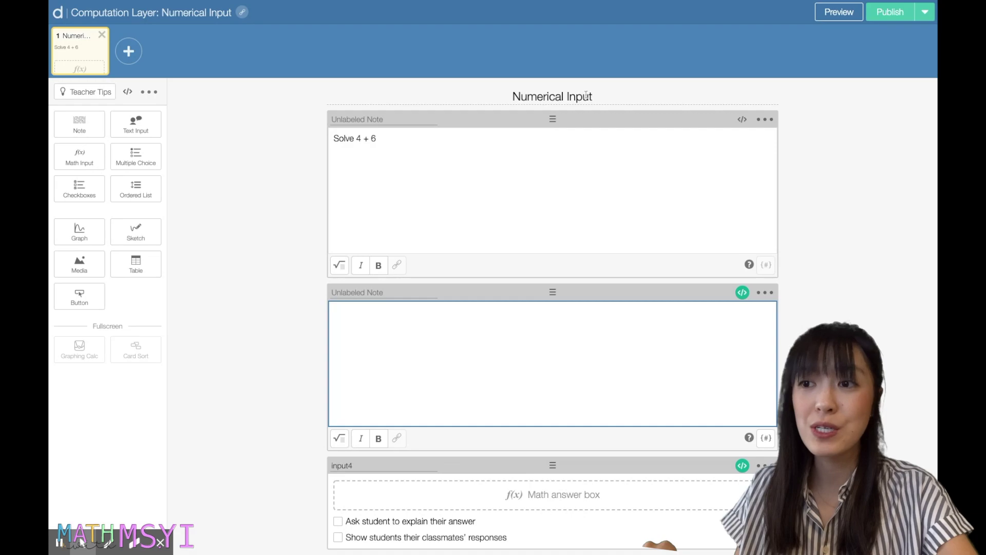
left_click_drag(78, 123, 394, 132)
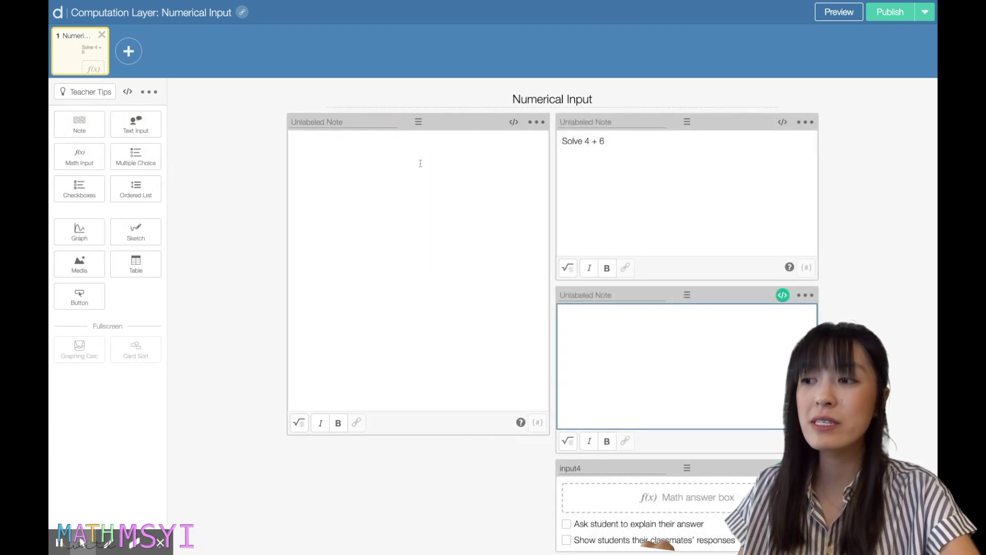
left_click(537, 122)
left_click(523, 150)
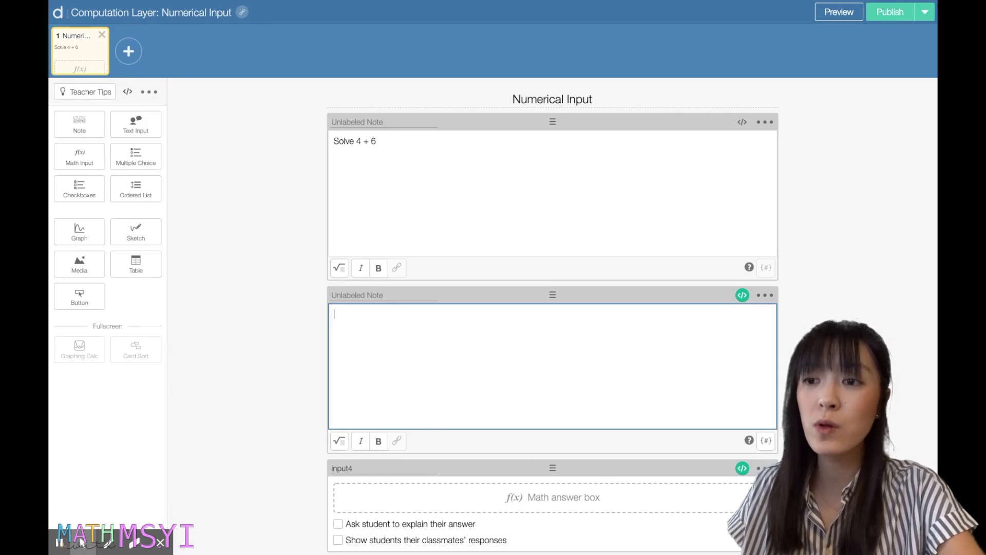
left_click_drag(615, 539, 502, 479)
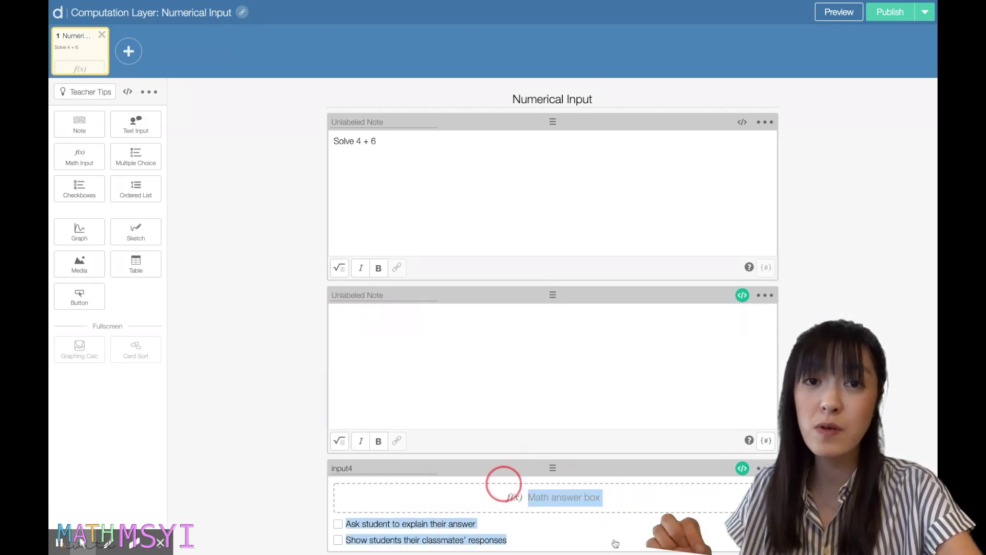
left_click(615, 543)
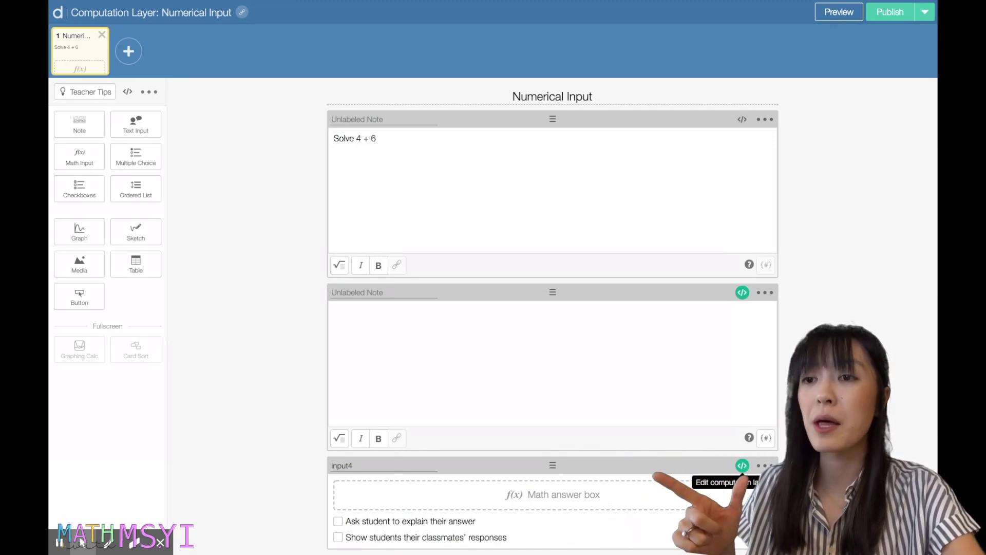
left_click(742, 295)
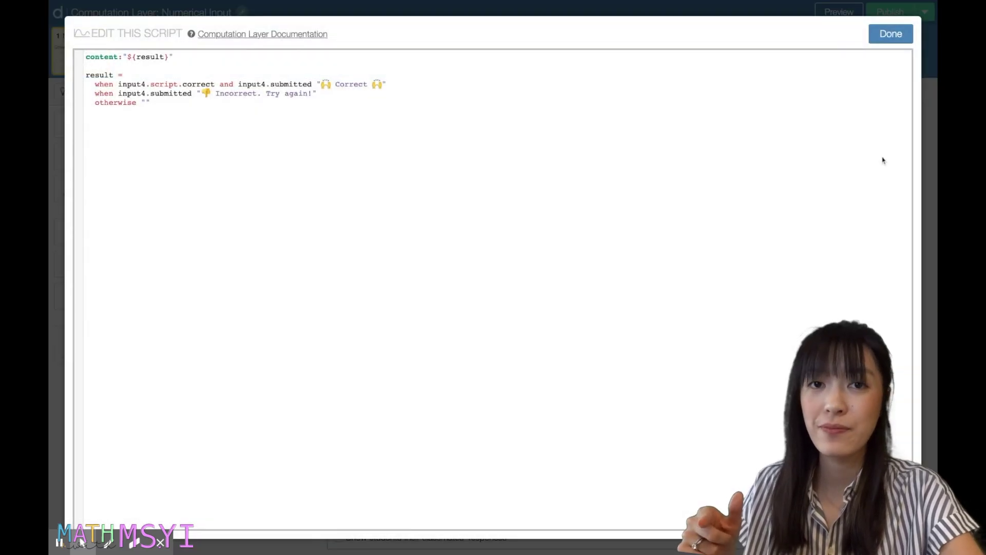
left_click(892, 35)
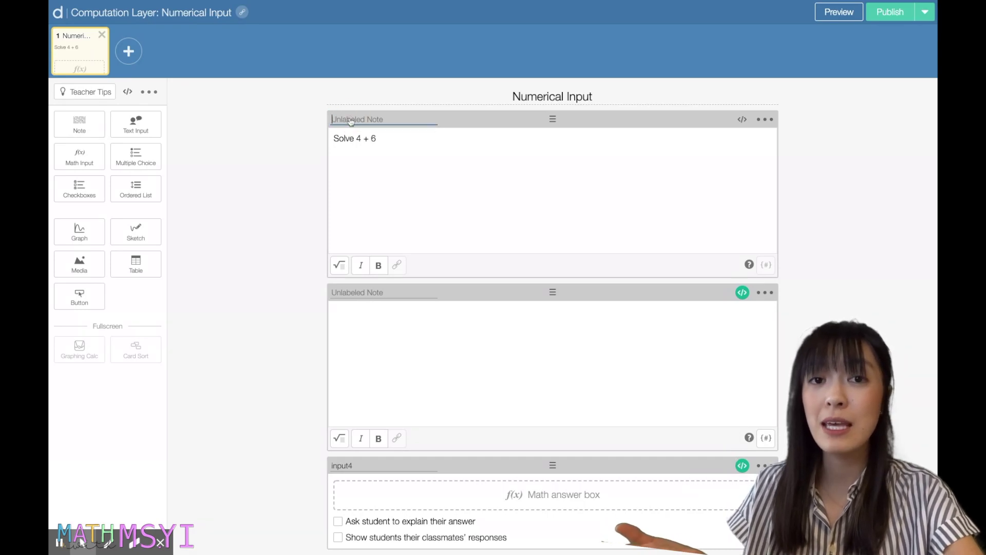
left_click(370, 293)
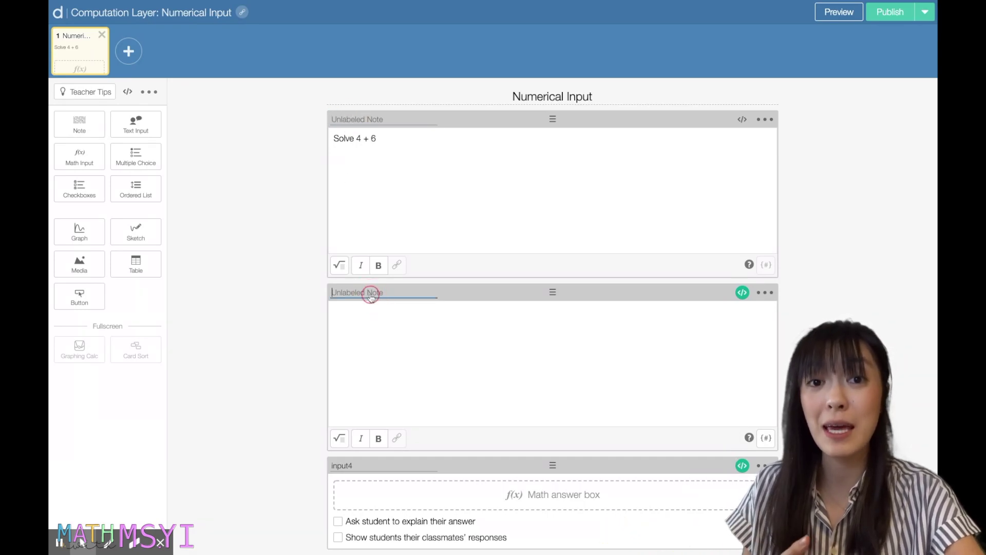
left_click(354, 465)
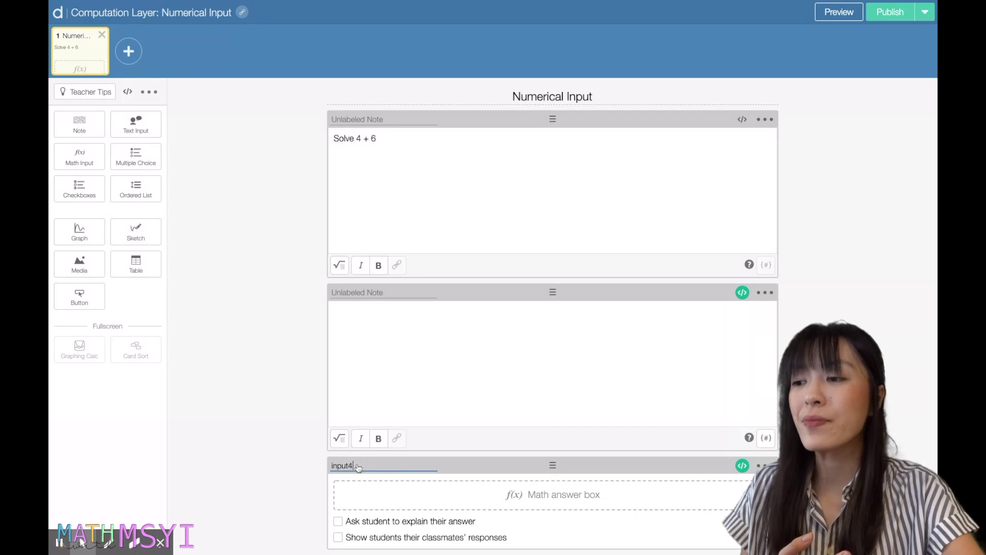
left_click(376, 293)
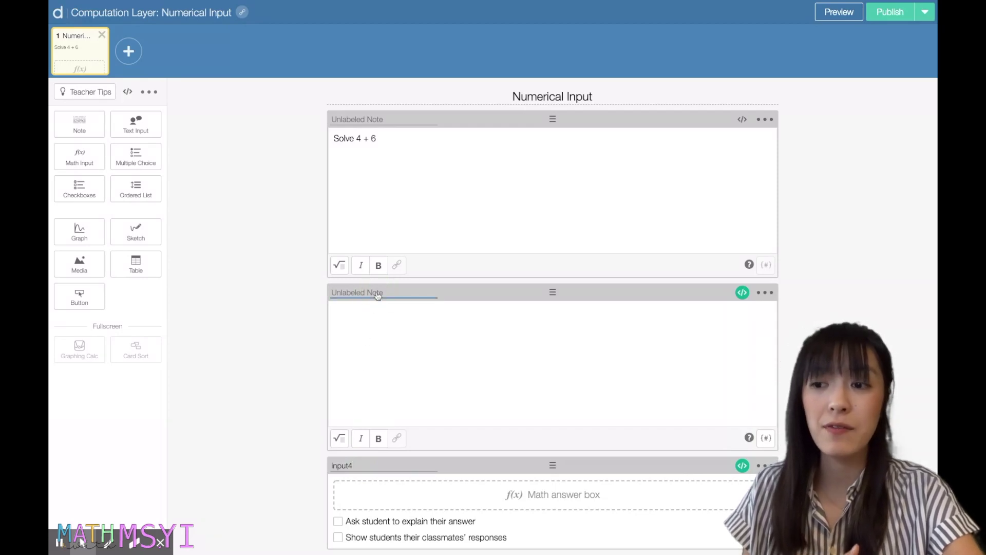
left_click(368, 118)
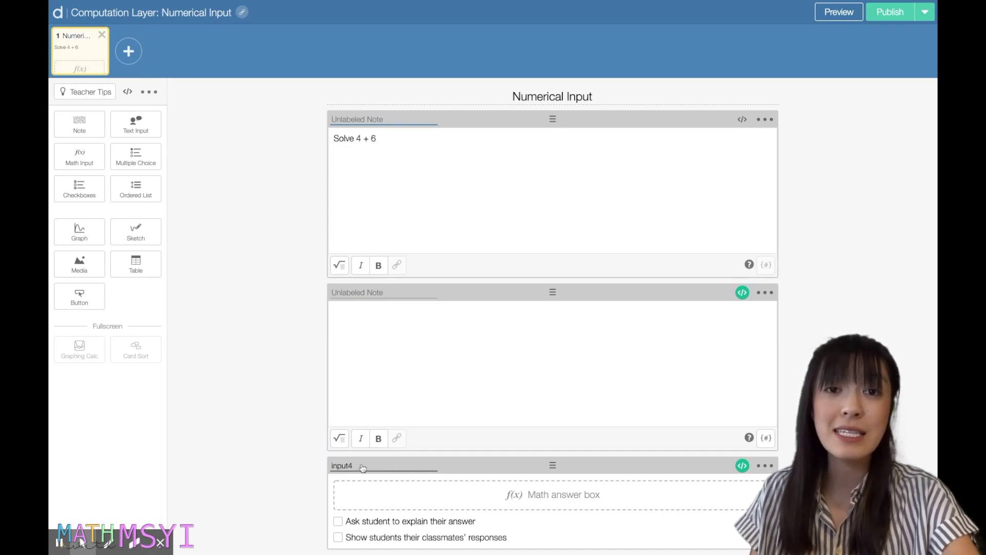
double_click(331, 465)
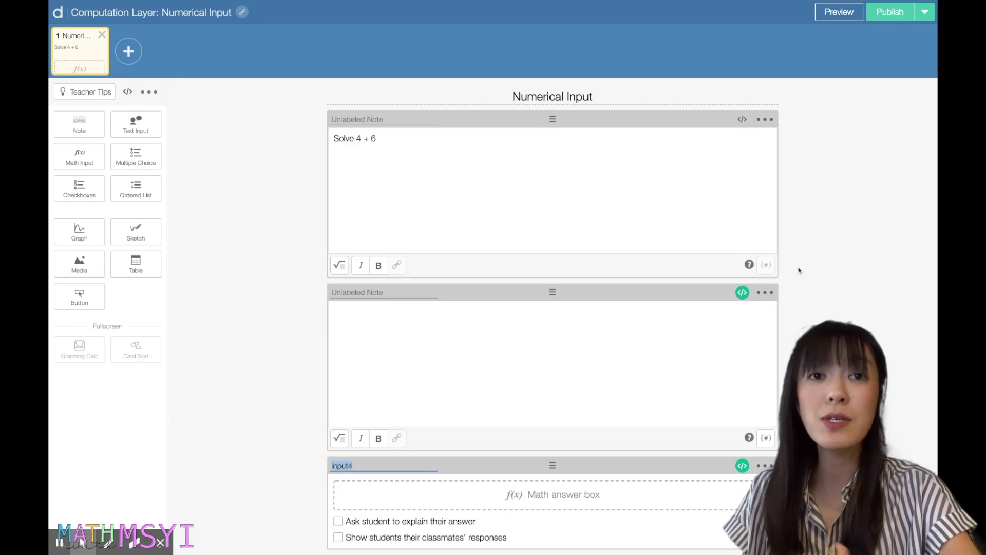
left_click(743, 292)
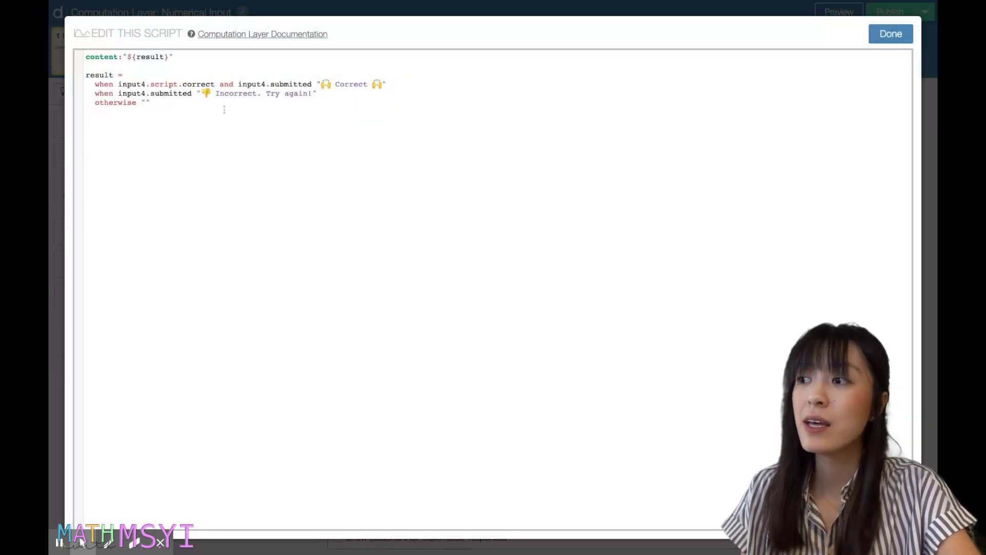
left_click_drag(114, 82, 146, 86)
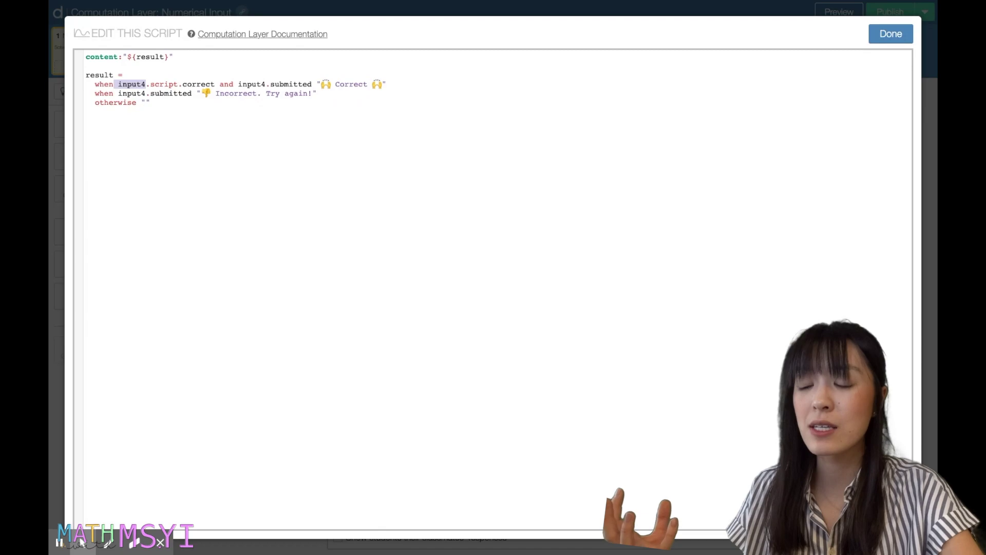
left_click(300, 200)
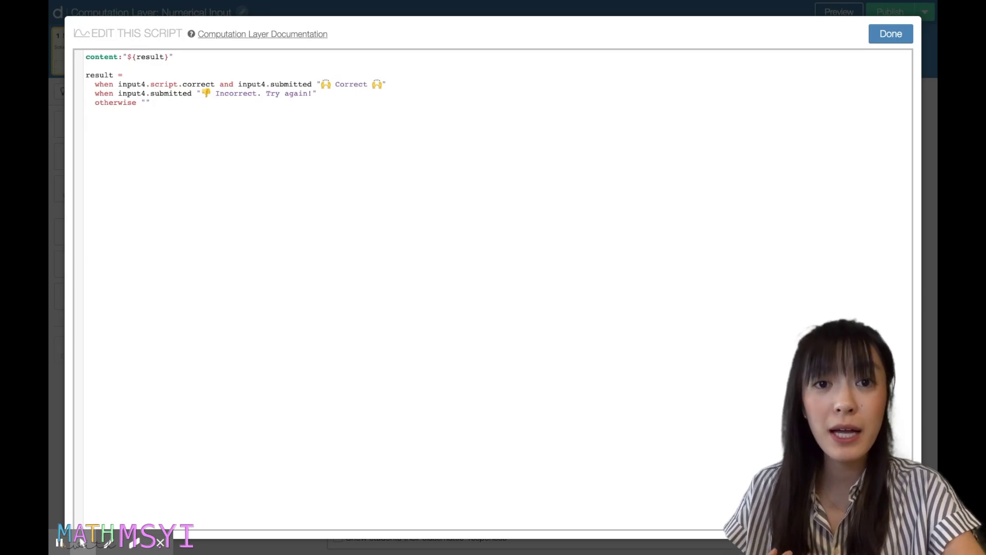
left_click(897, 33)
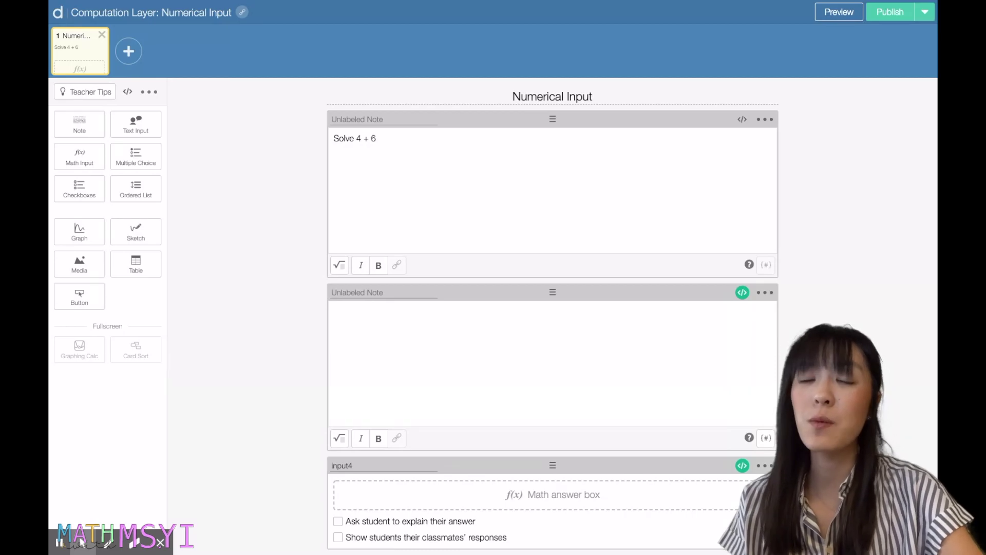
key("ctrl+minus")
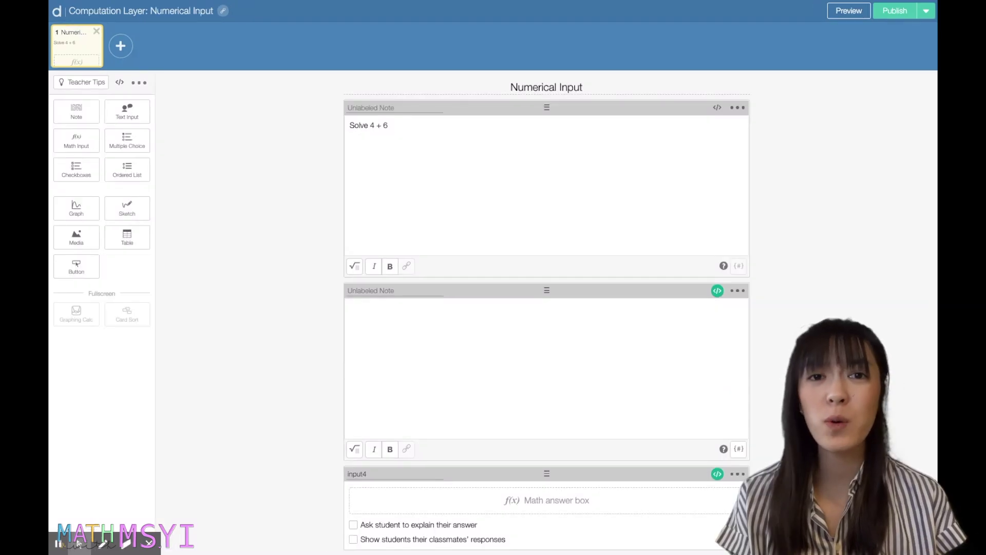
key("ctrl+plus")
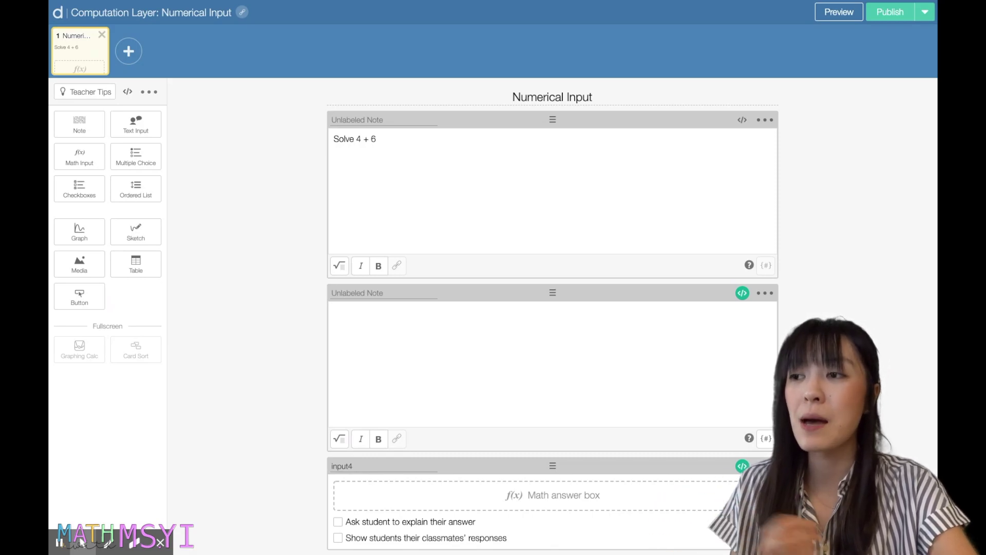
triple_click(332, 139)
left_click(514, 210)
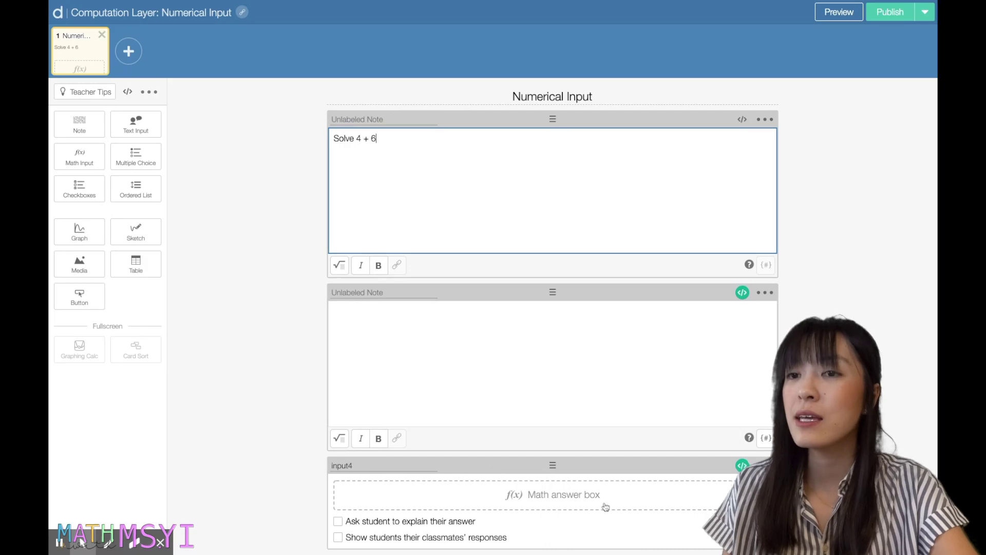
- Check that input4's script marks an answer of 10 correct, then close the script editor
left_click(743, 466)
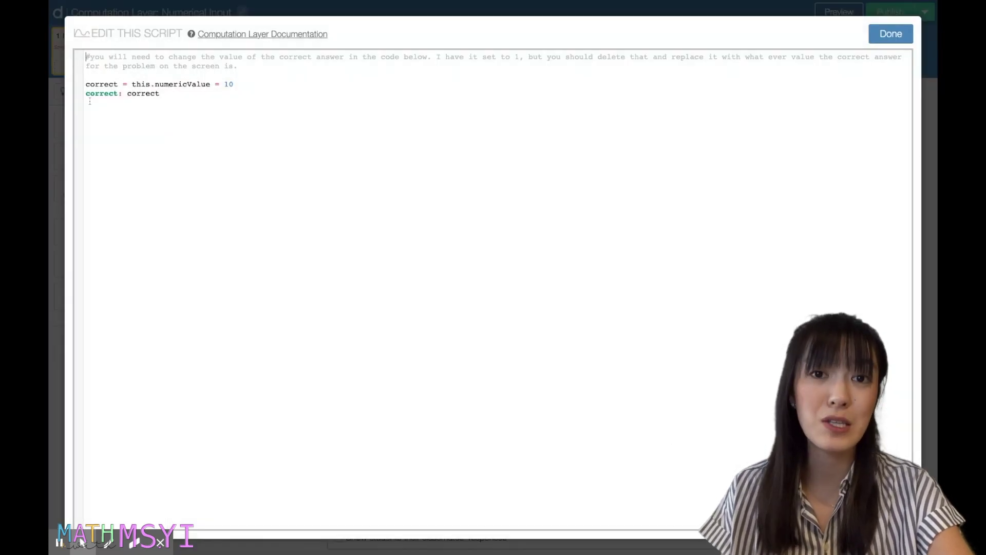
left_click_drag(234, 84, 88, 85)
left_click(314, 120)
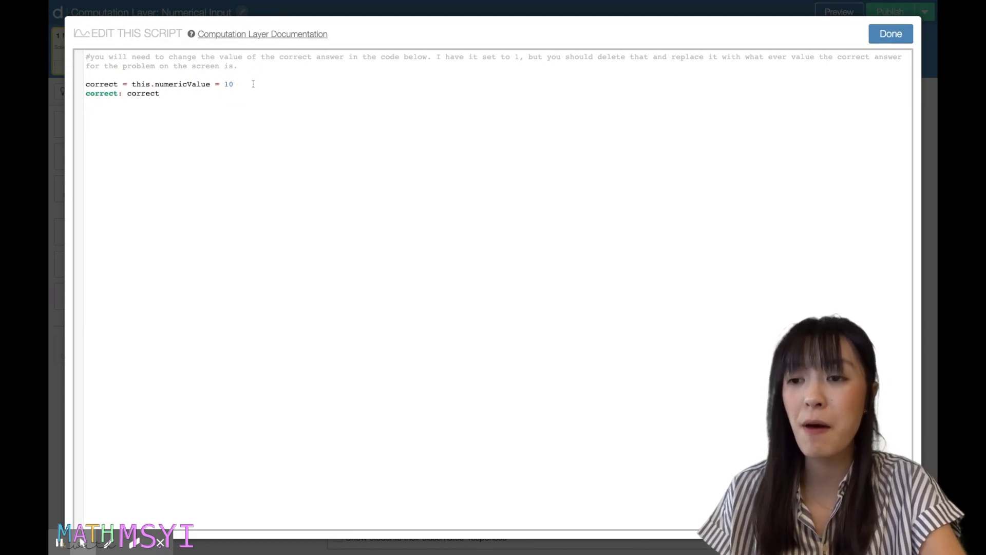
left_click(286, 90)
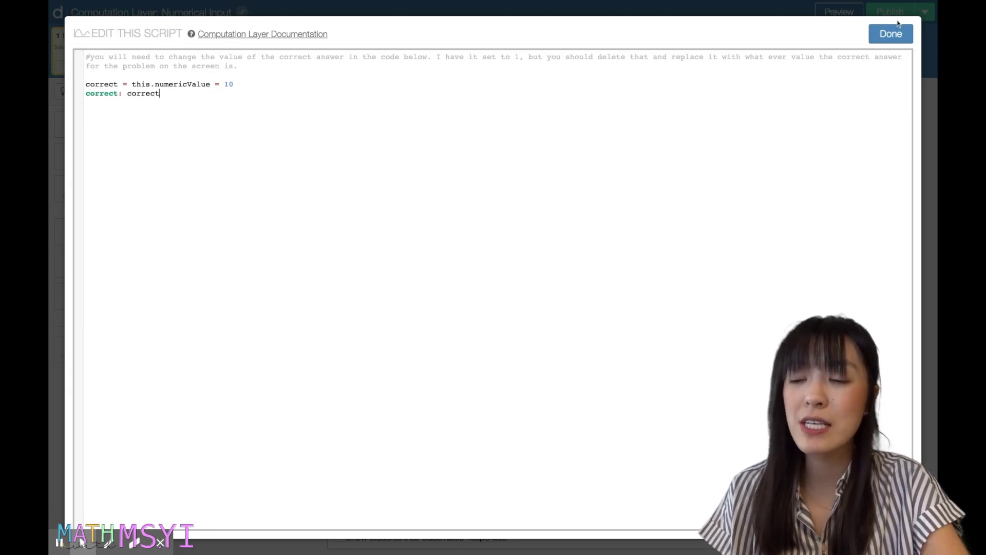
left_click(905, 34)
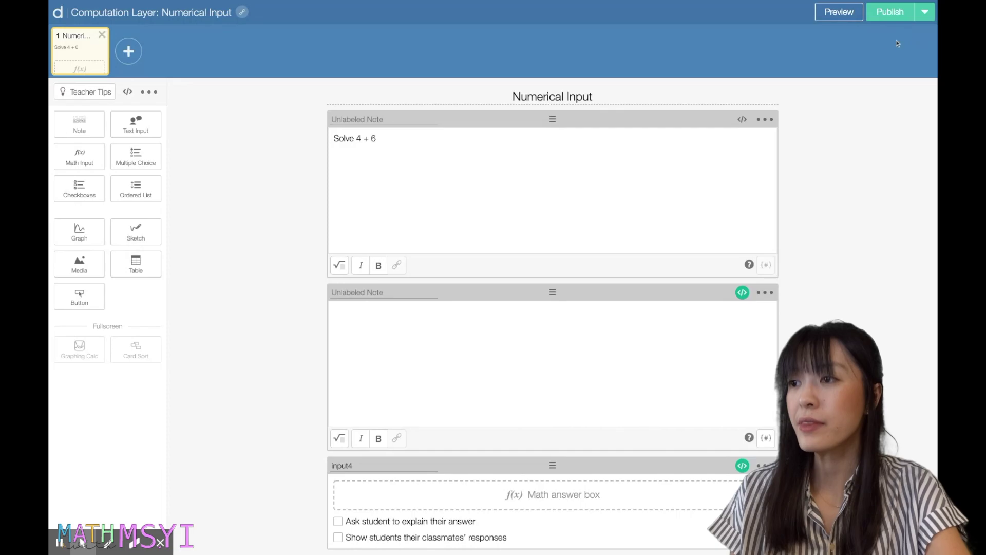
left_click(743, 297)
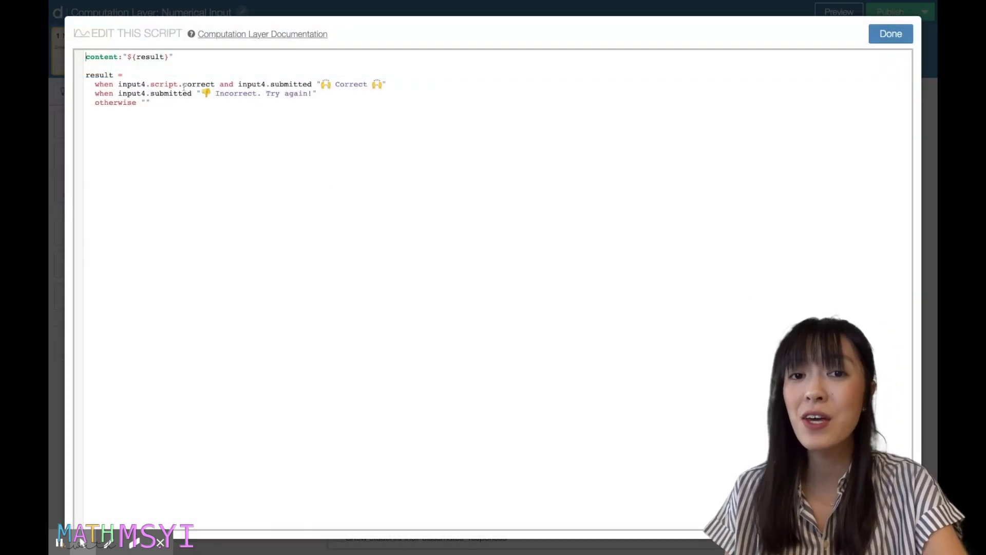
left_click_drag(181, 84, 324, 83)
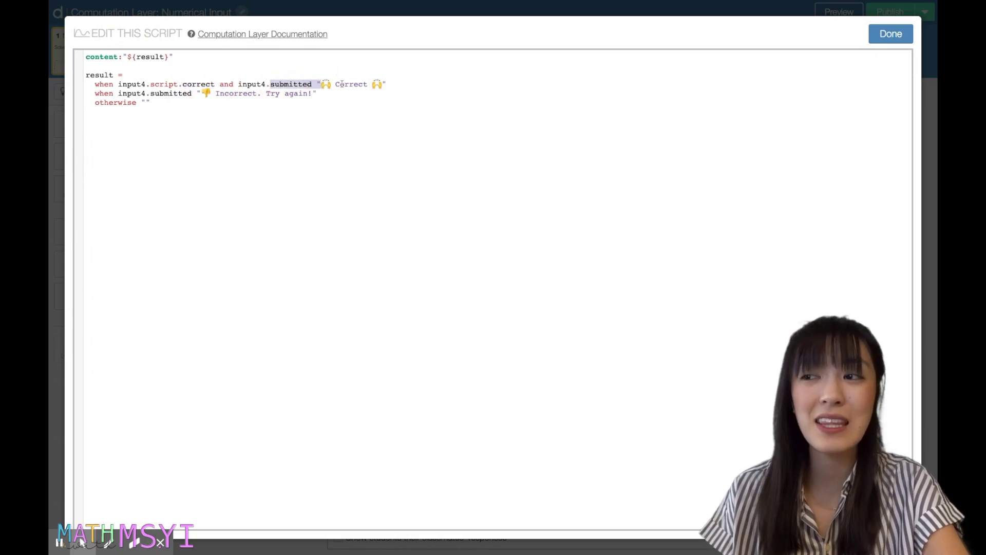
left_click(341, 84)
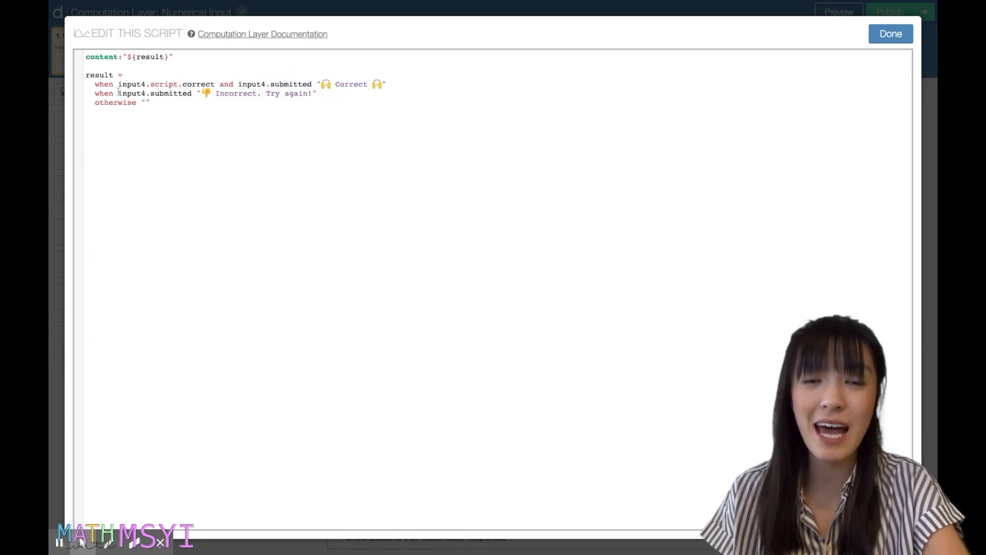
left_click_drag(118, 93, 195, 93)
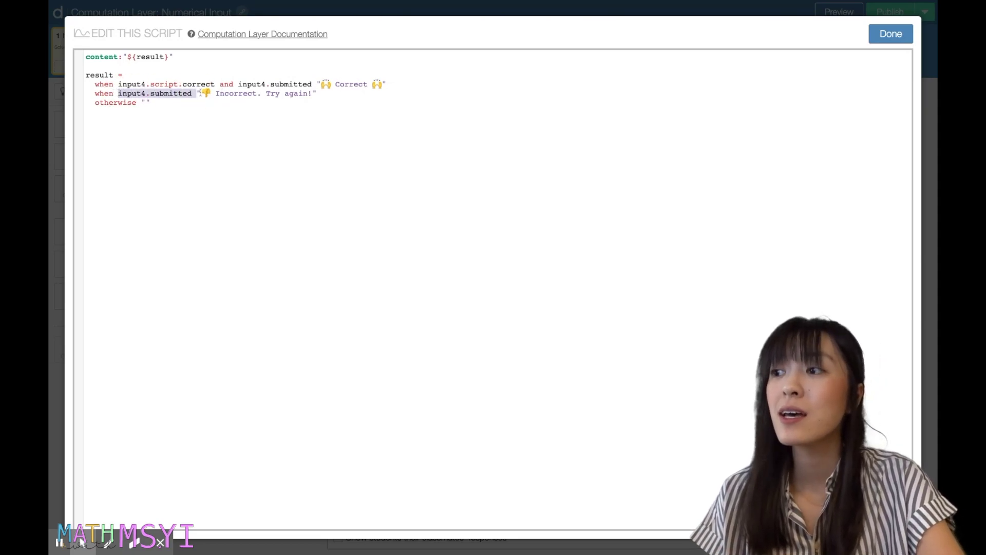
left_click_drag(200, 93, 312, 93)
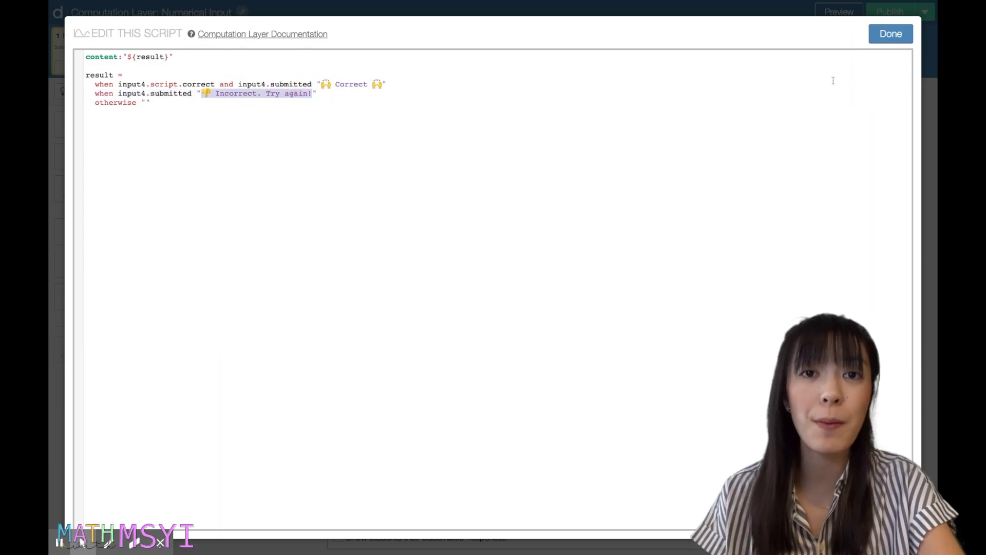
left_click(891, 34)
- Preview the screen as a student and submit 10, which shows Correct
left_click(846, 17)
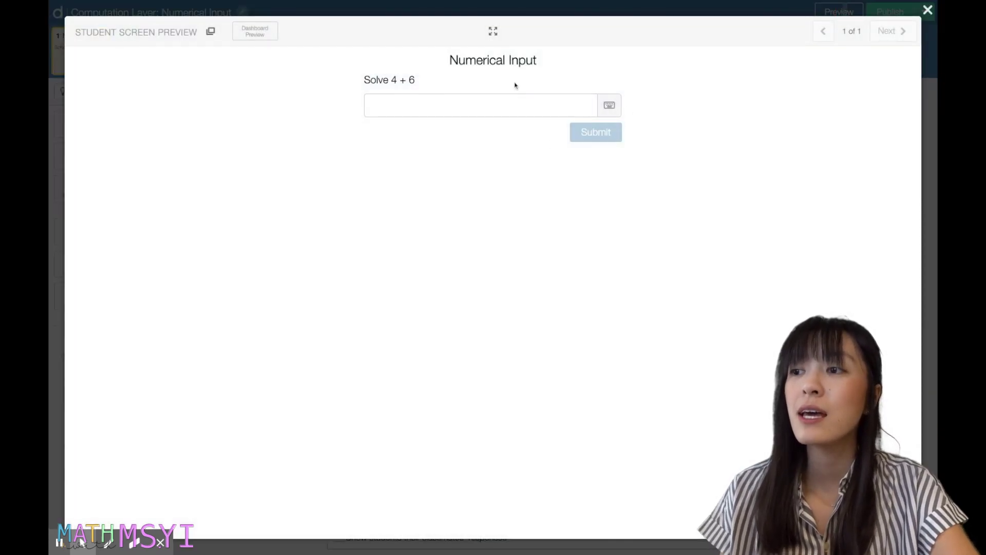
left_click(500, 102)
type("10")
key("Return")
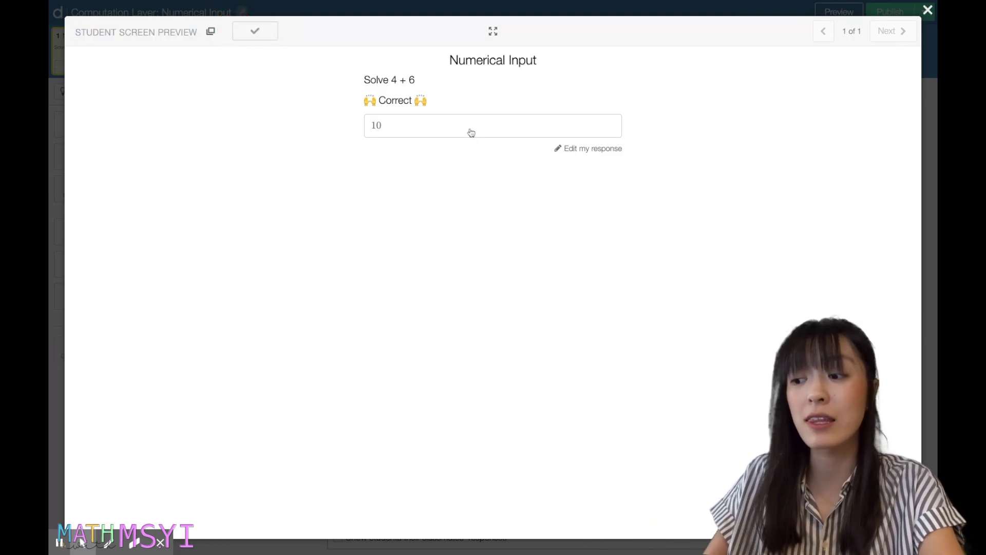
- Change the response to 11 and resubmit to see 'Incorrect. Try again!', then close the preview
left_click(563, 148)
key("BackSpace")
type("1")
key("Return")
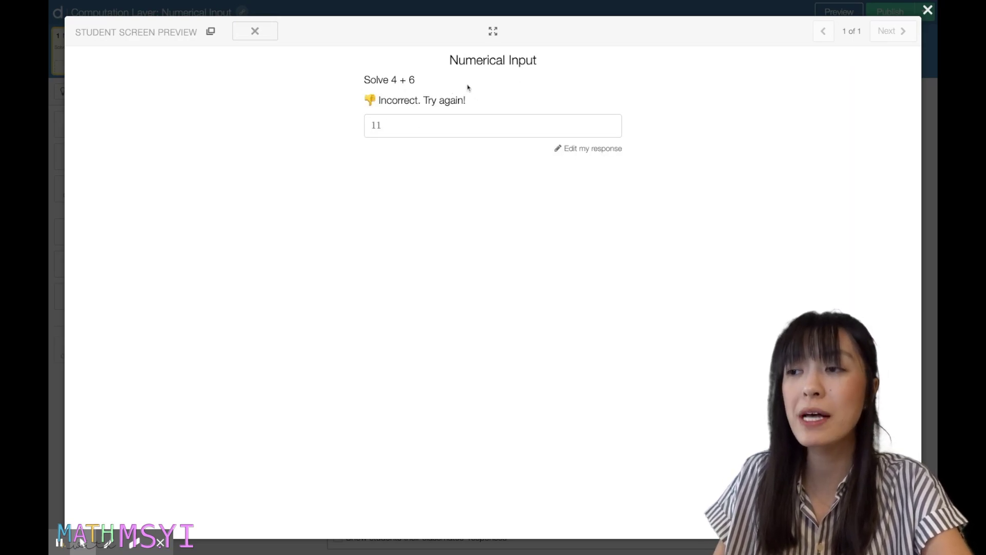
left_click(267, 32)
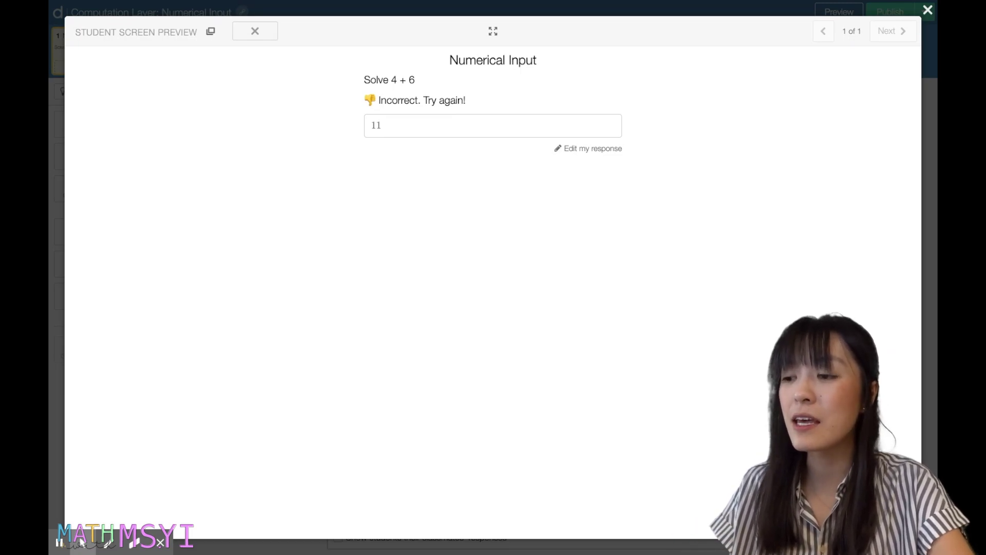
left_click(929, 11)
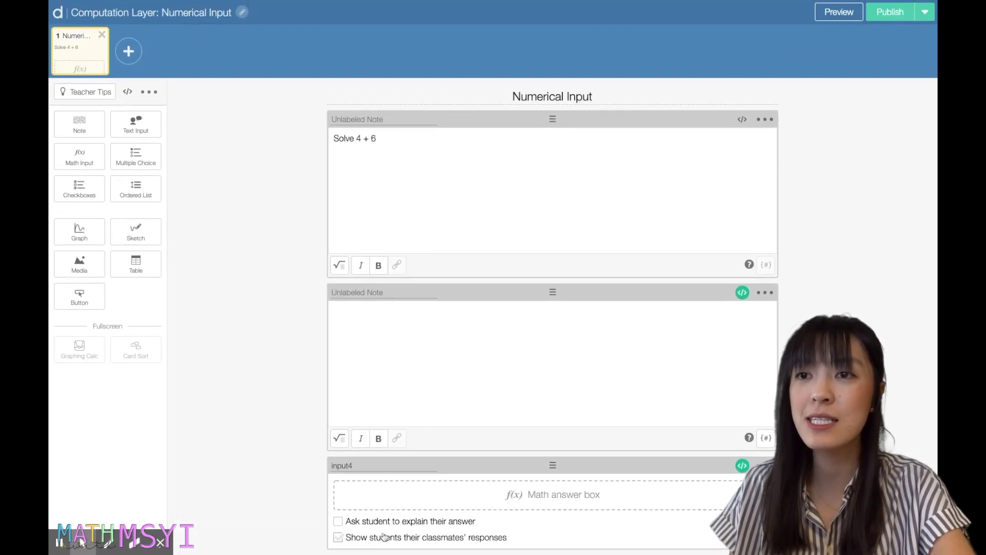
- Make input4 ask for an explanation, then preview submitting 10 with the explanation 'Hello'
left_click(387, 523)
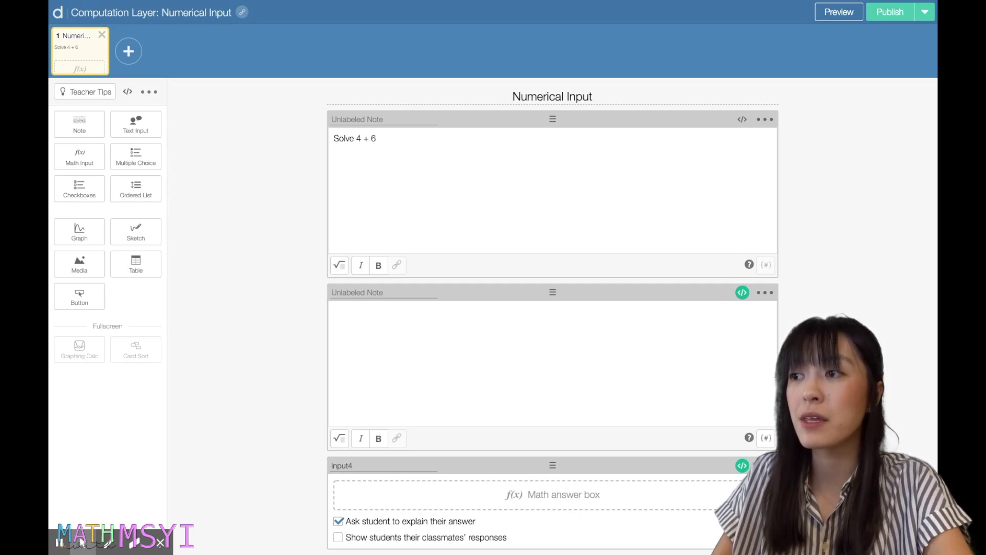
left_click(839, 13)
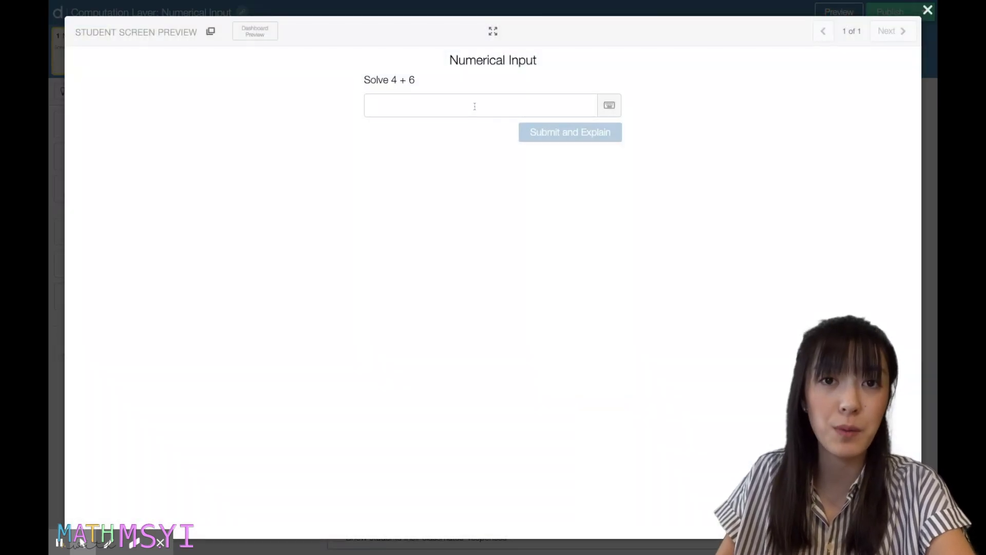
left_click(476, 102)
type("10")
left_click(559, 133)
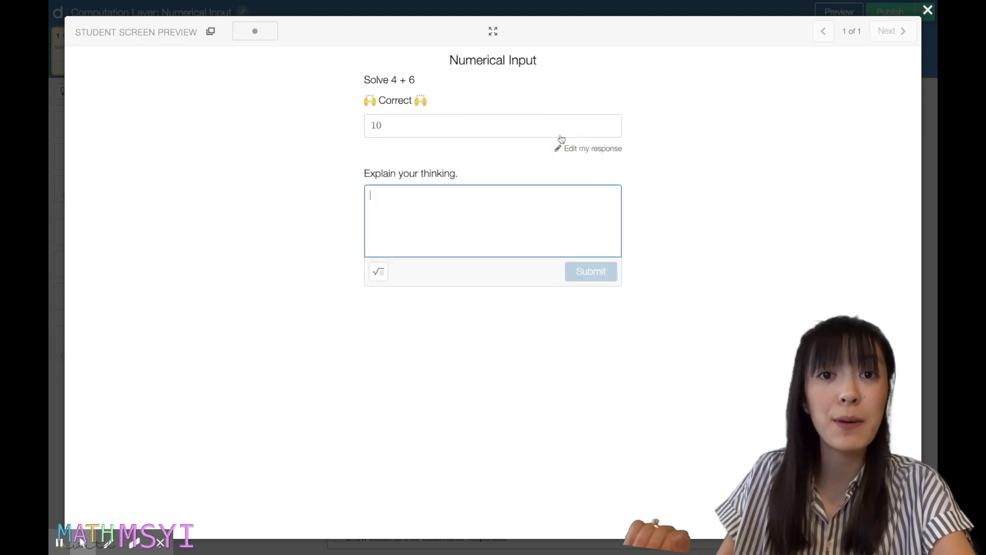
type("Hello")
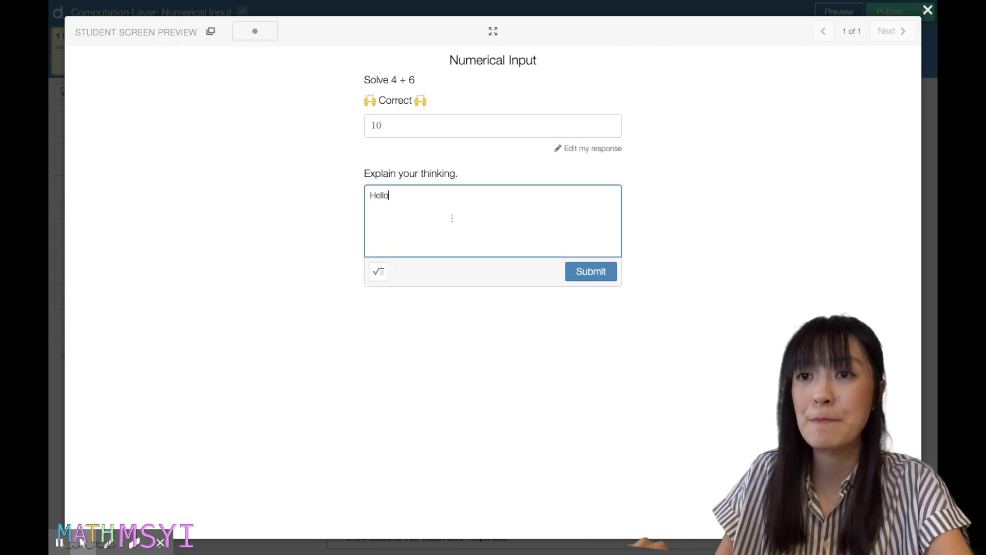
left_click(588, 274)
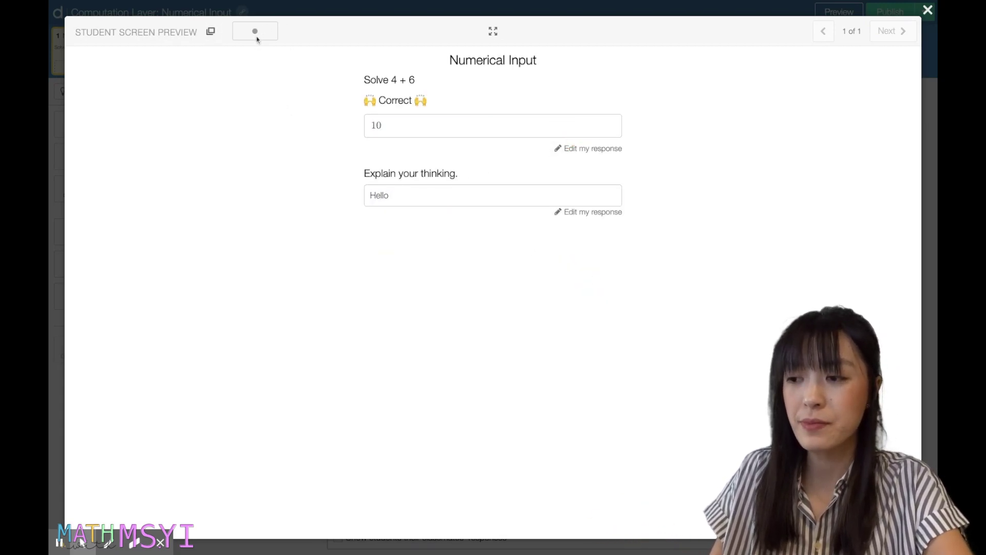
- Move the empty feedback note below input4 and turn off the explain-your-answer option
left_click(928, 10)
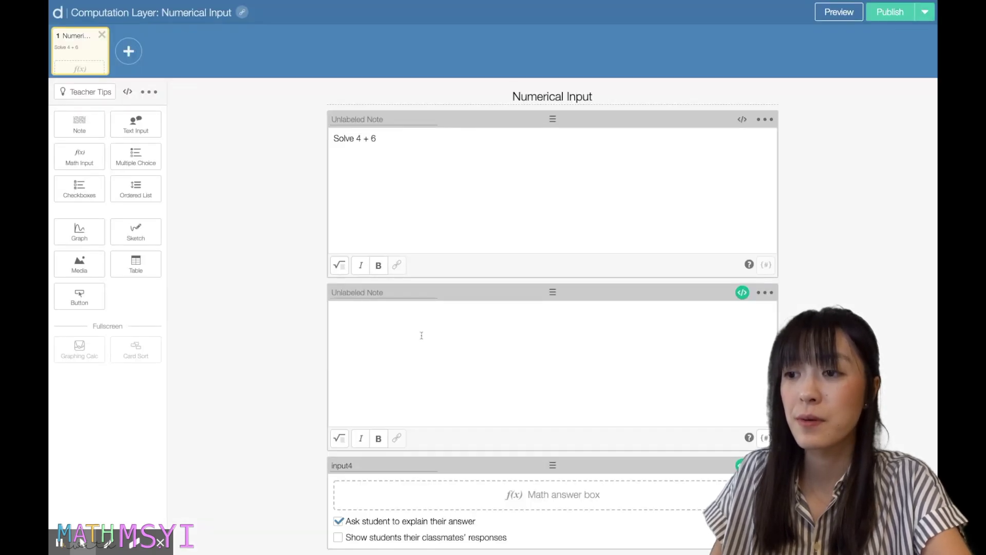
left_click_drag(550, 289, 540, 522)
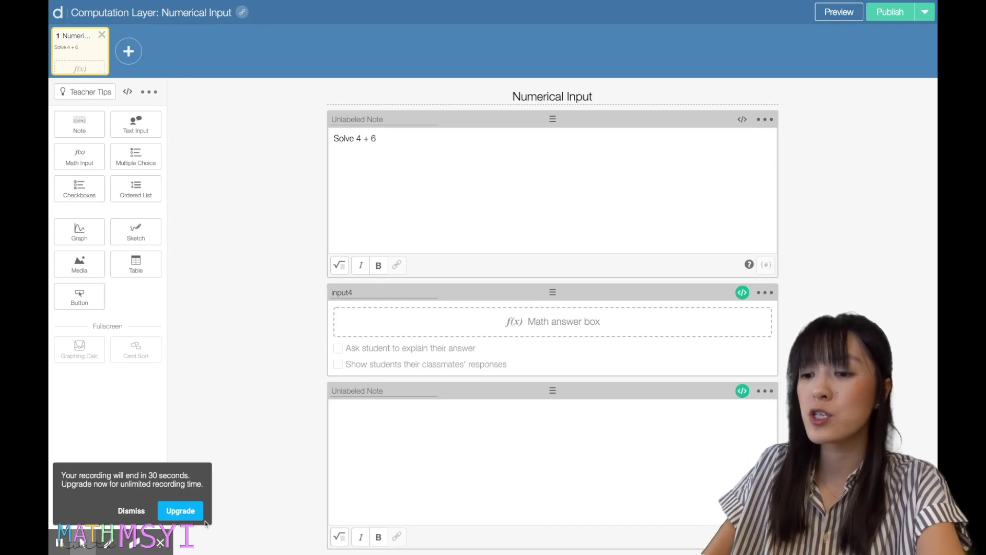
left_click(132, 513)
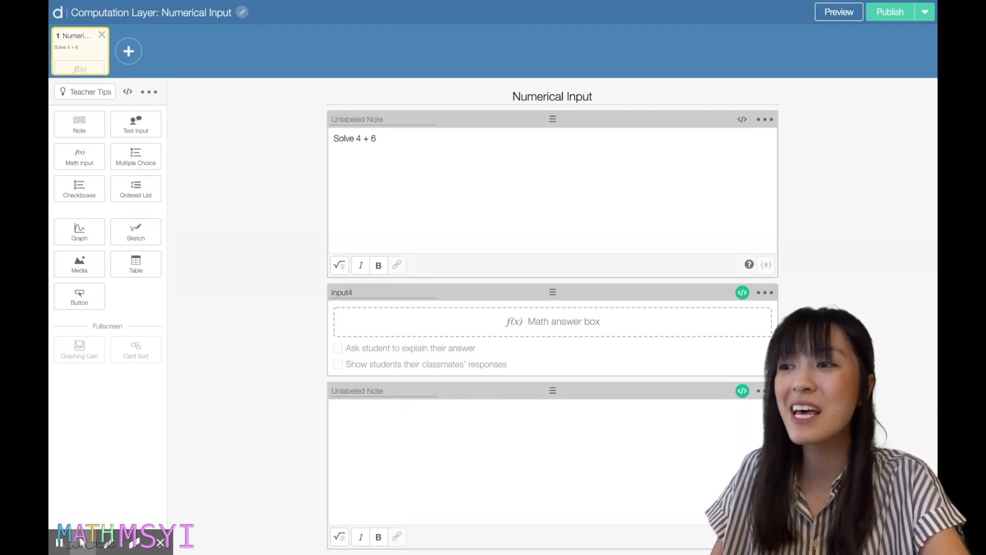
- Preview as a student and submit 10 to see Correct feedback under the answer
left_click(839, 11)
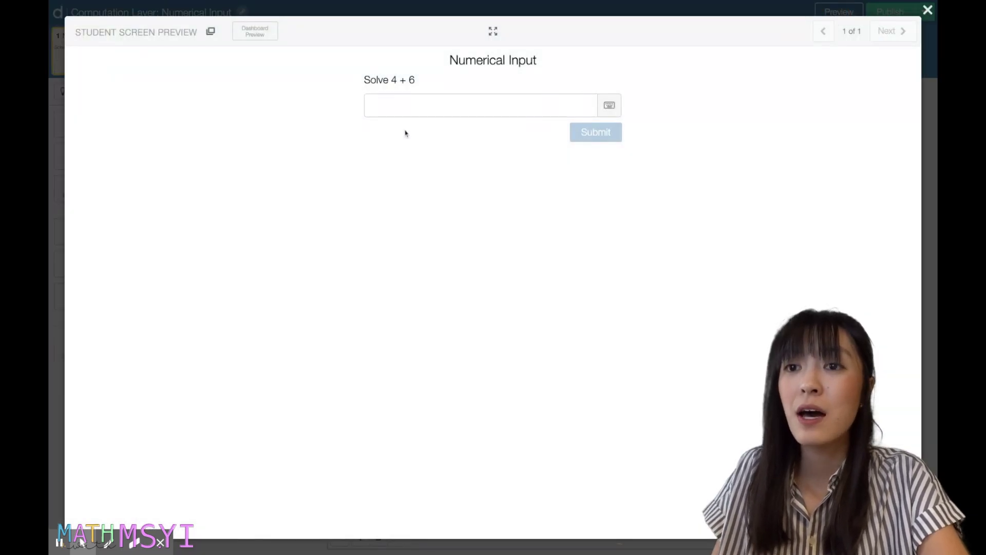
left_click(442, 110)
type("10")
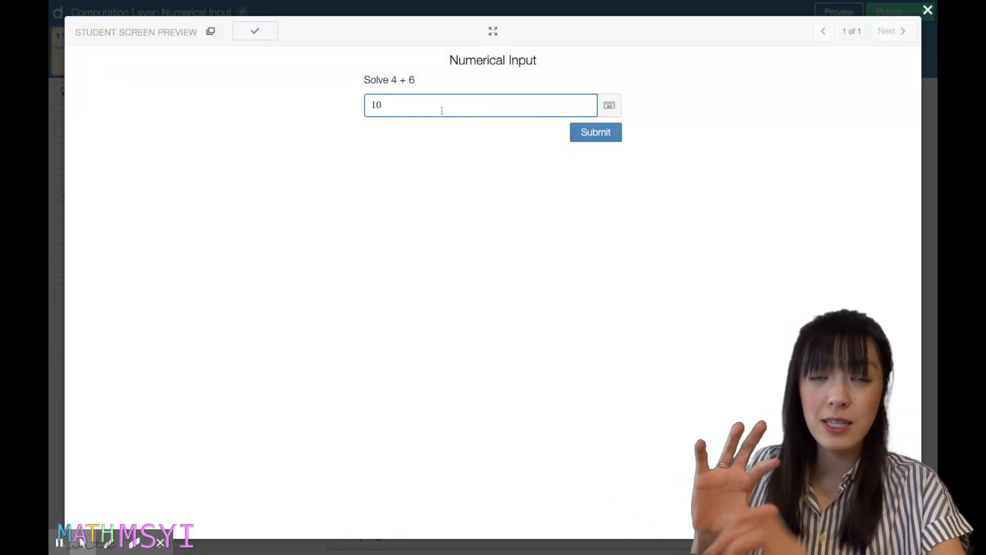
key("Return")
triple_click(393, 128)
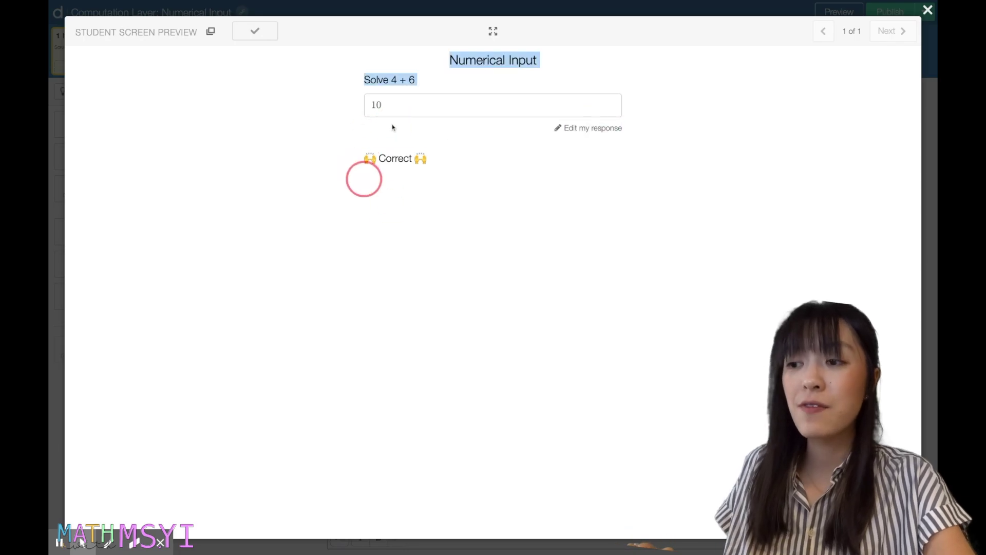
left_click(393, 127)
left_click(928, 10)
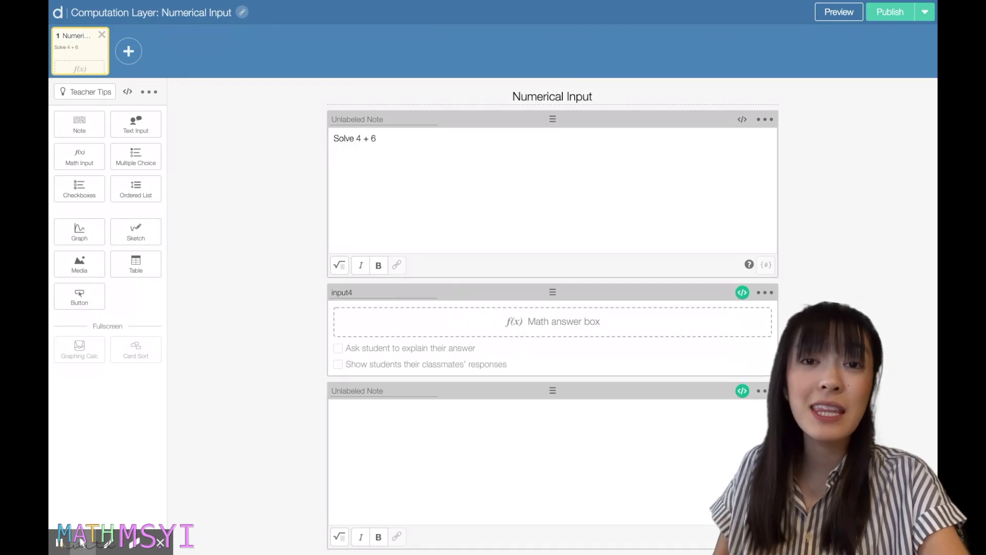
triple_click(344, 347)
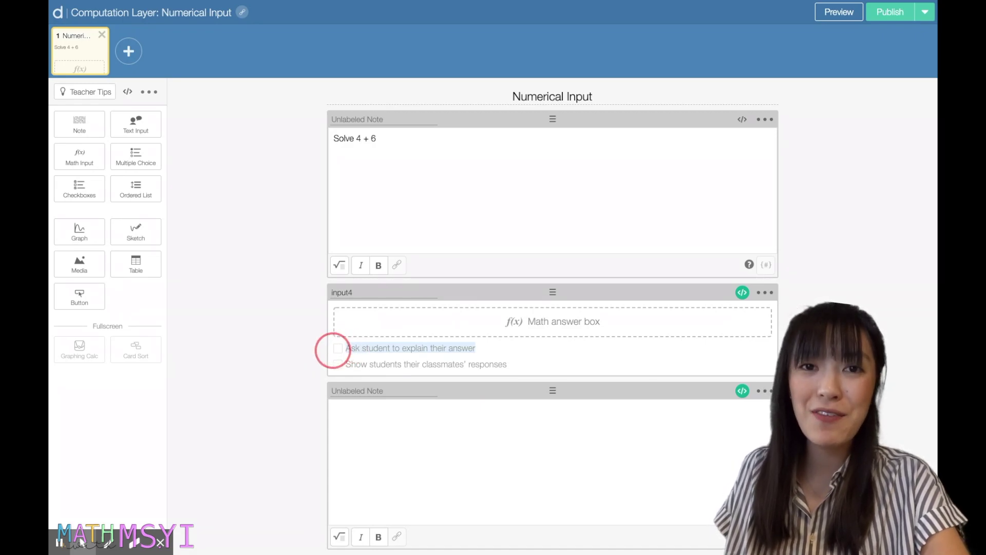
mouse_move(341, 349)
left_mouse_down()
mouse_move(315, 341)
mouse_move(368, 346)
mouse_move(355, 347)
left_mouse_up()
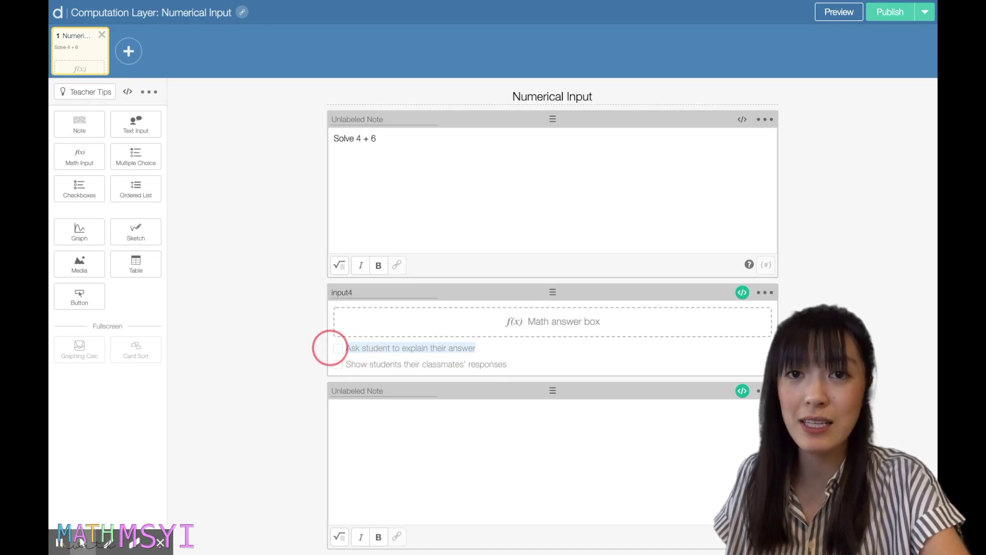